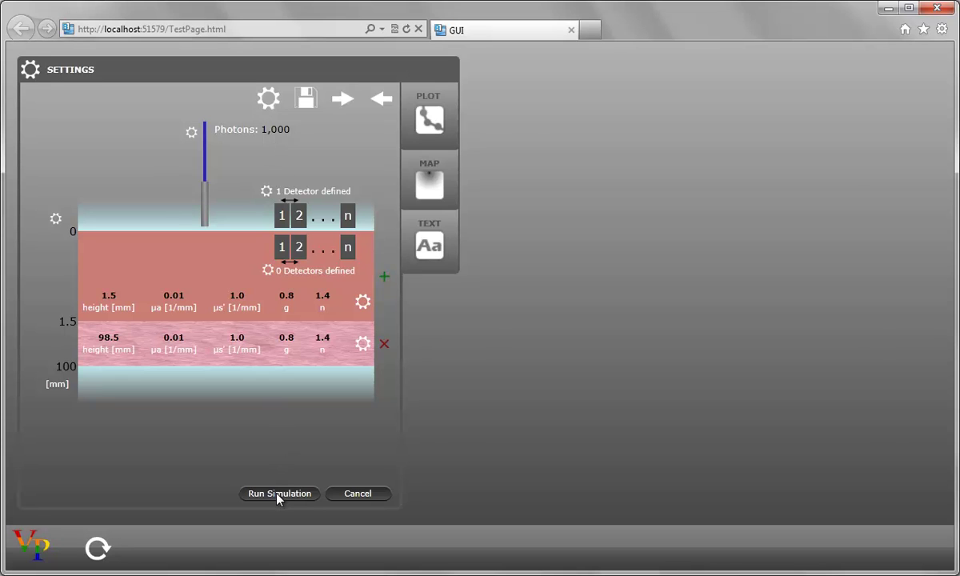
Run the simulation, view reflectance versus ρ on a Log10 scale, then close the plot.
left_click(278, 494)
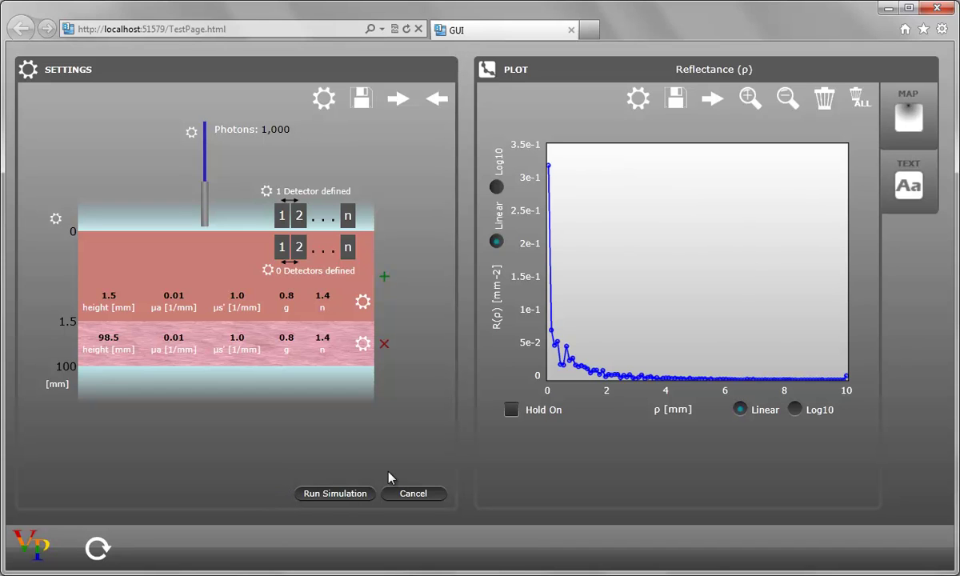
left_click(497, 189)
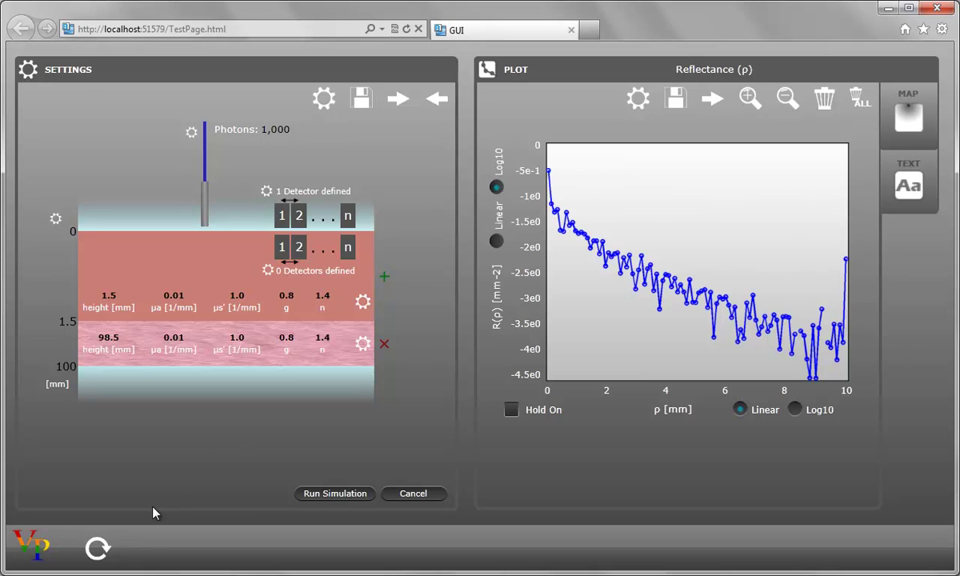
left_click(96, 550)
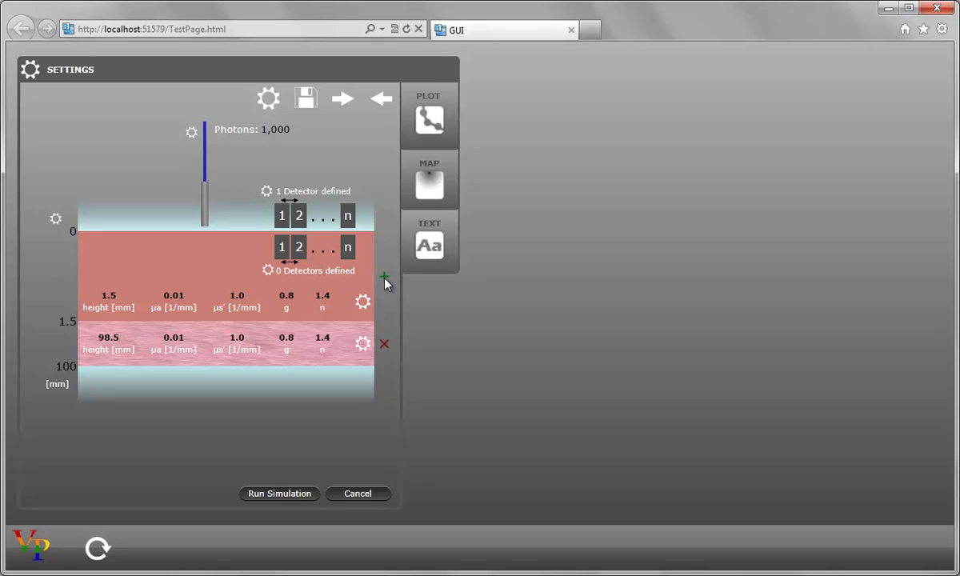
Make three layers of 0.2, 0.2 and 99.6 mm with 50,000 photons, and open the Detector Manager.
left_click(384, 278)
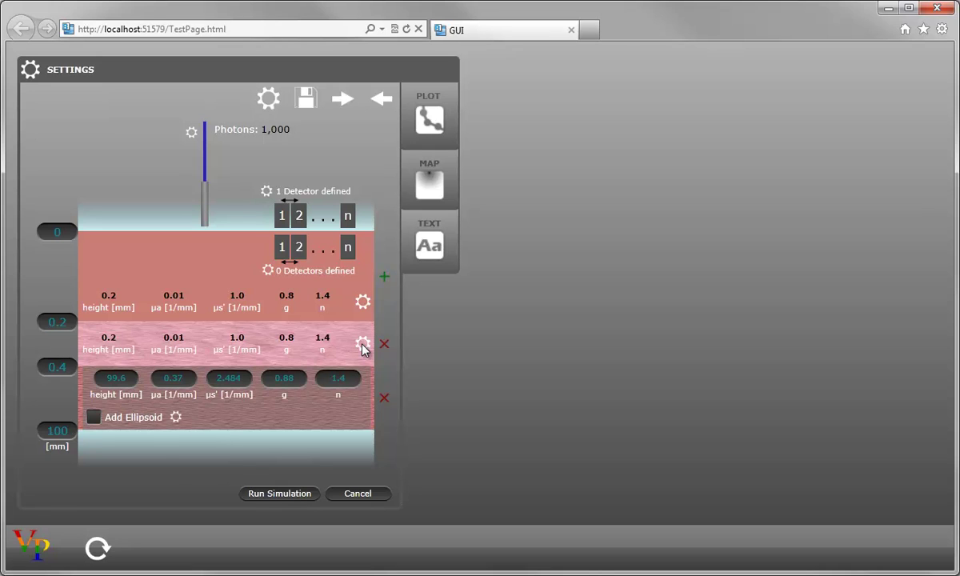
left_click(284, 346)
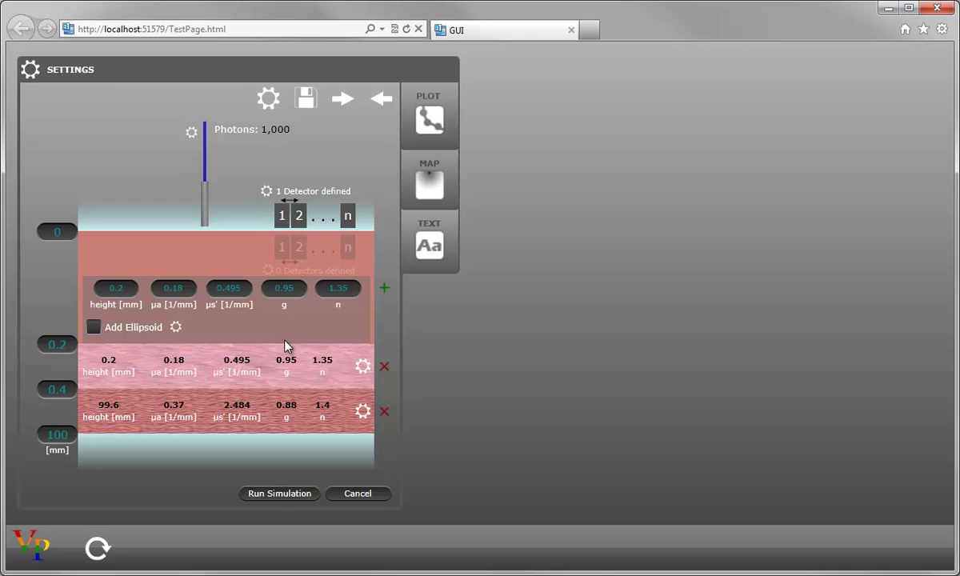
left_click(272, 132)
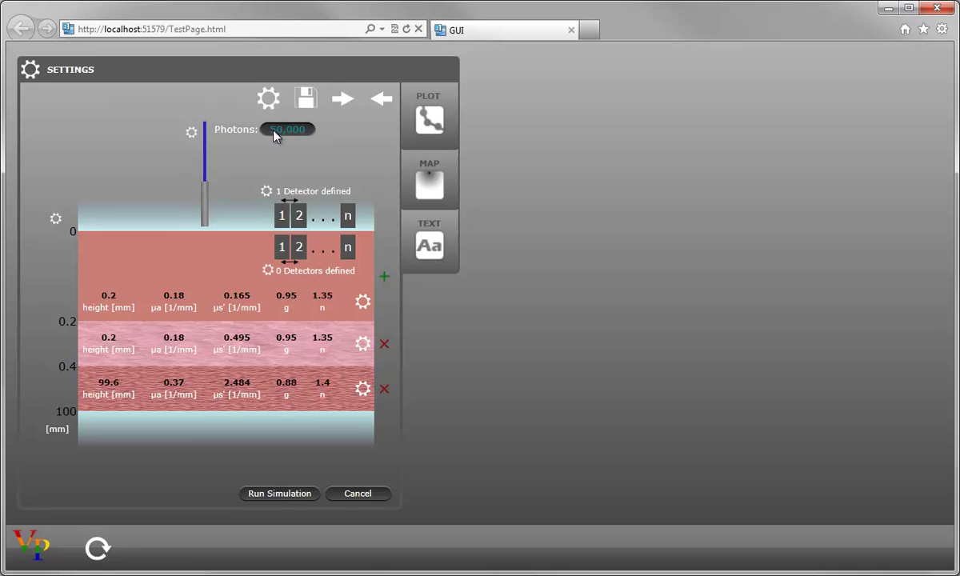
left_click(268, 272)
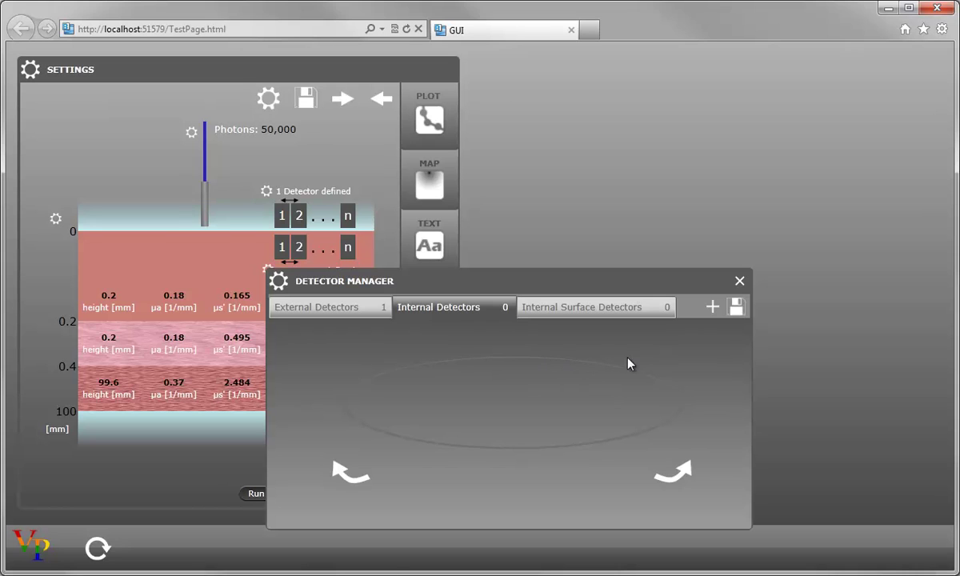
Add an internal Fluence of x, y and z detector and delete the external R of ρ detector.
left_click(712, 309)
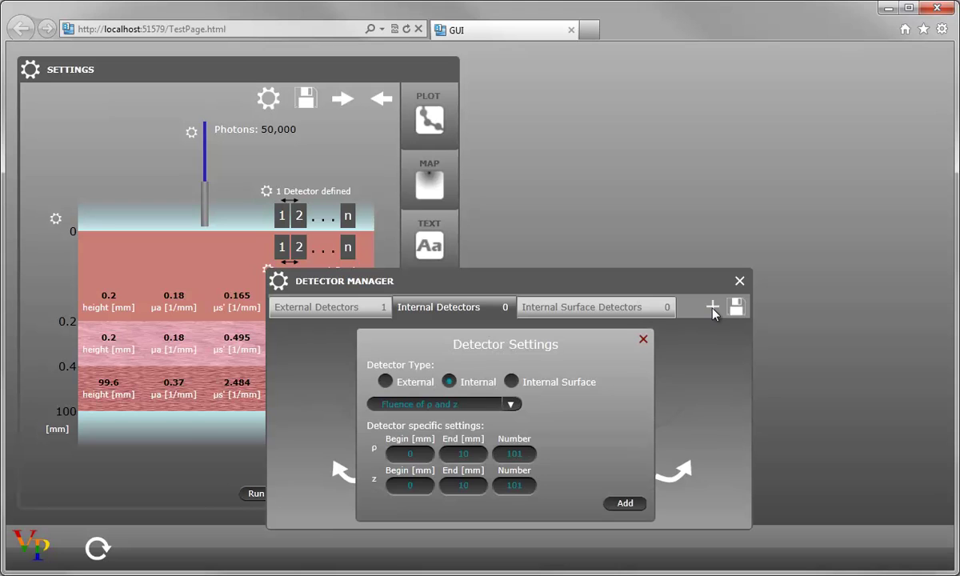
left_click(511, 405)
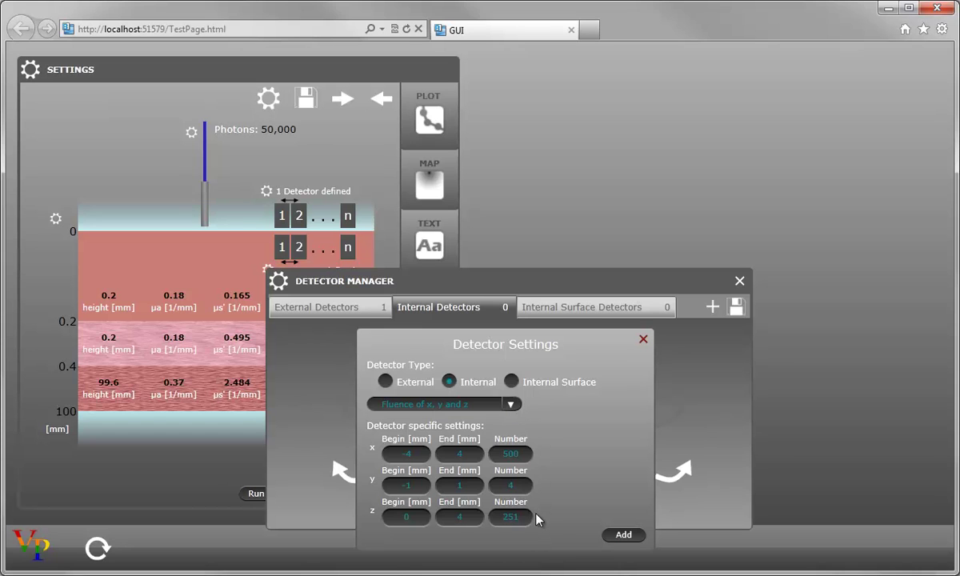
left_click(624, 536)
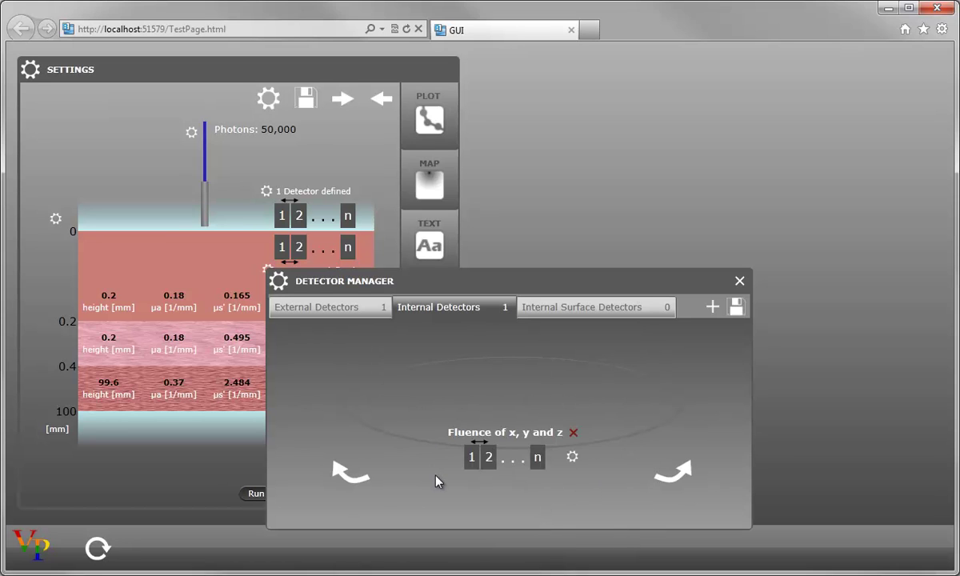
left_click(358, 314)
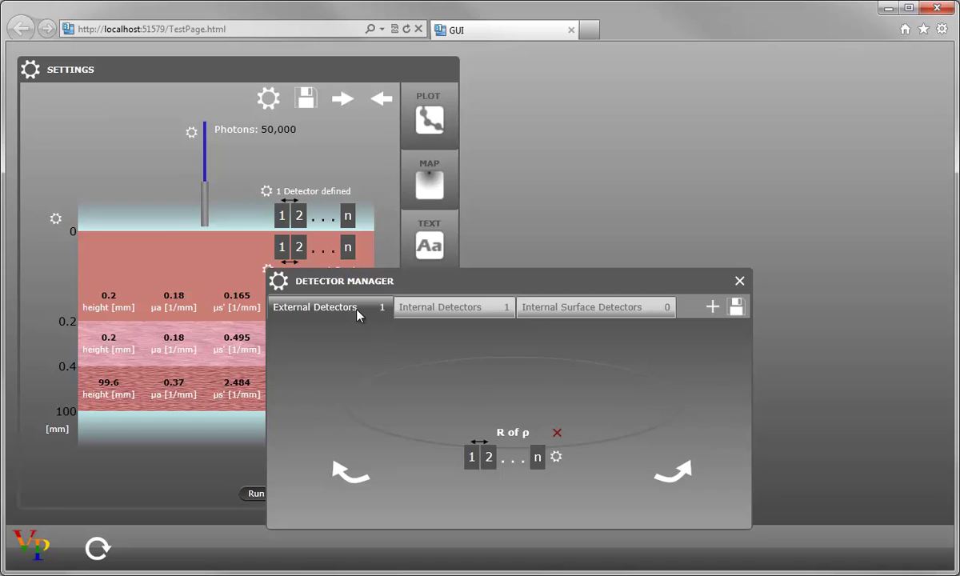
left_click(557, 435)
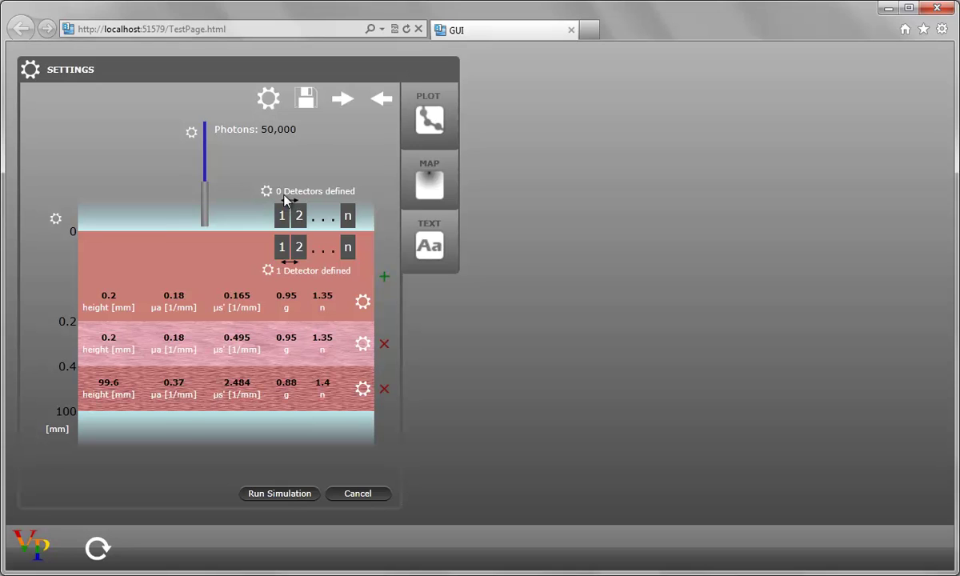
Review the General Settings, then run the simulation to get the Fluence (x, y=0, z) map.
left_click(268, 100)
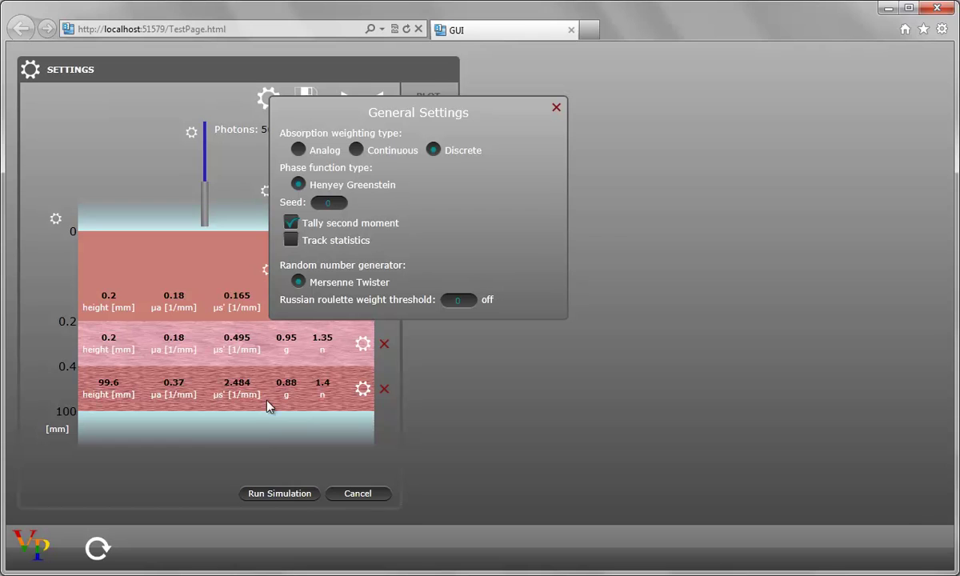
left_click(271, 494)
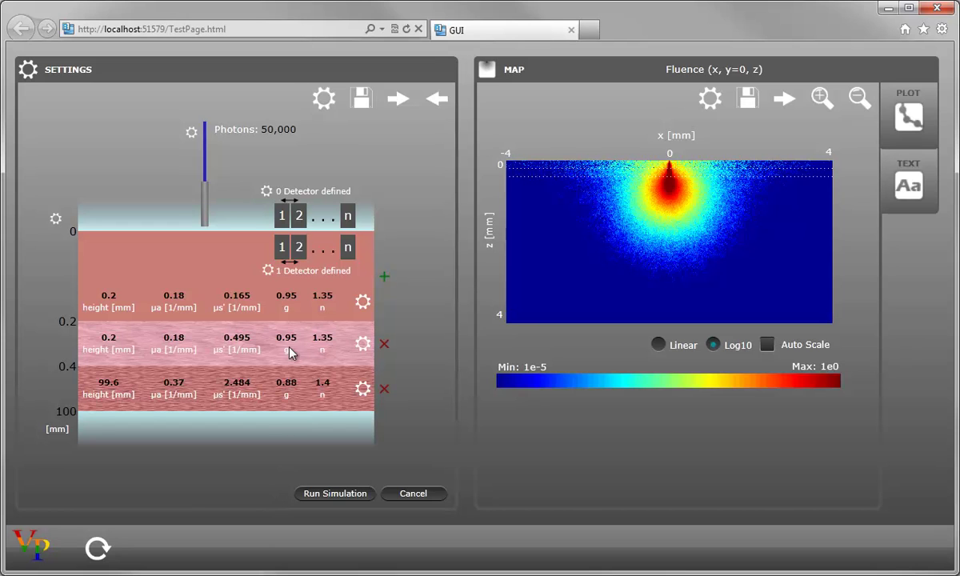
Add an external R of x and y detector in the Detector Manager.
left_click(267, 192)
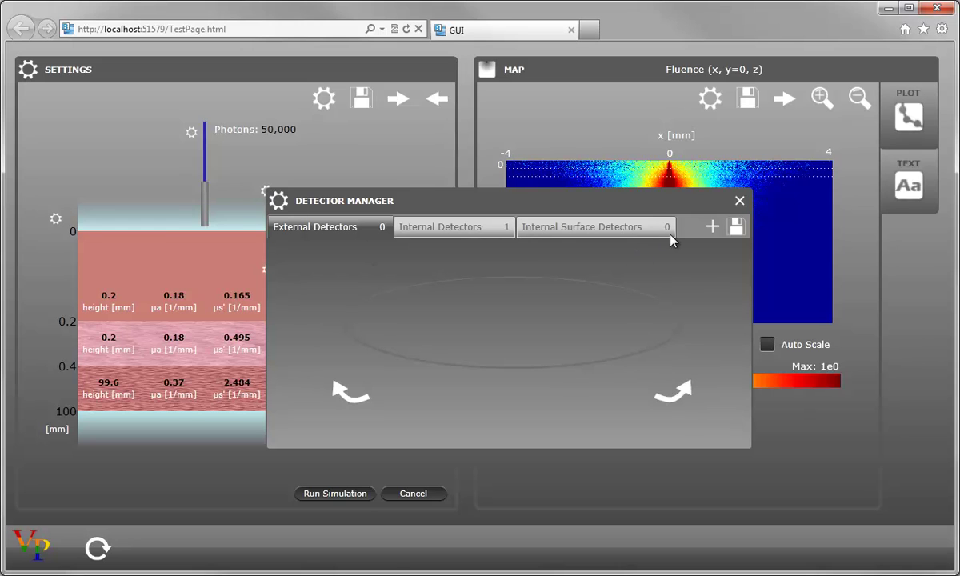
left_click(713, 229)
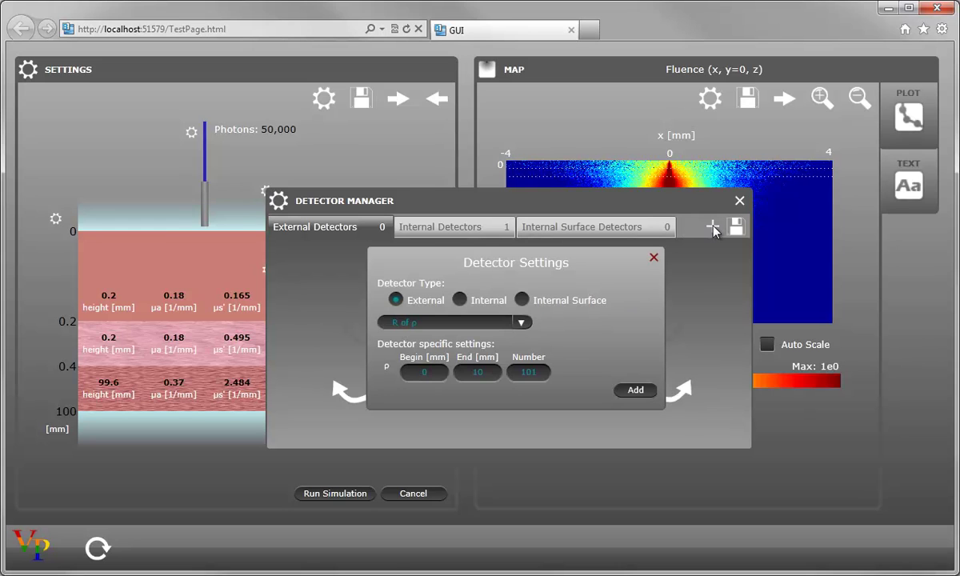
scroll(522, 323, "down", 1)
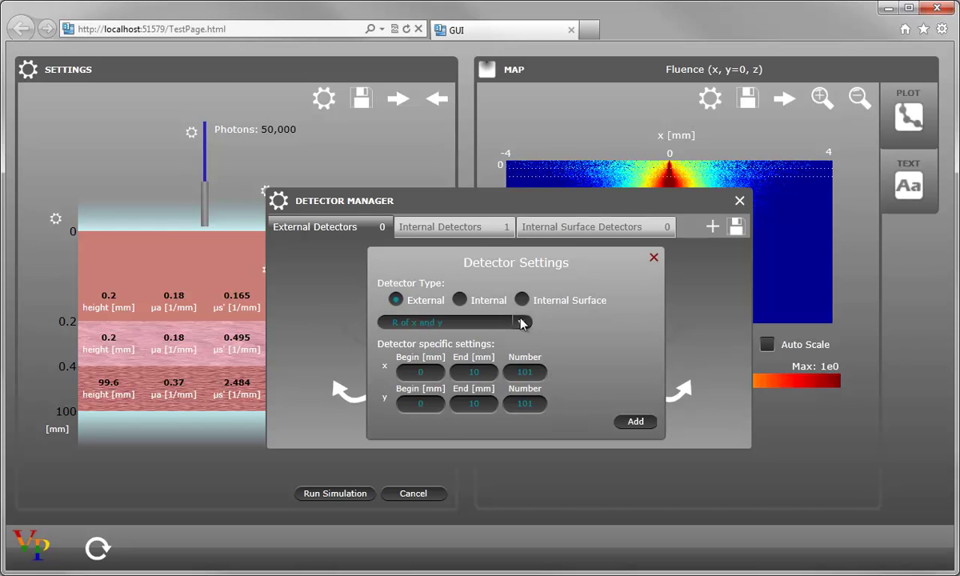
left_click(640, 424)
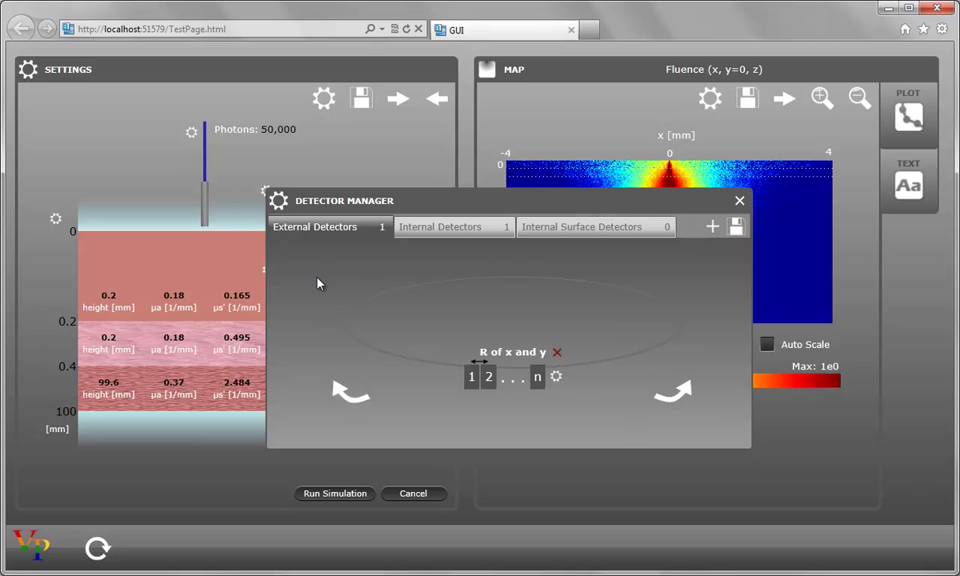
Set the source Angle to 30 degrees and rerun the simulation.
left_click(192, 134)
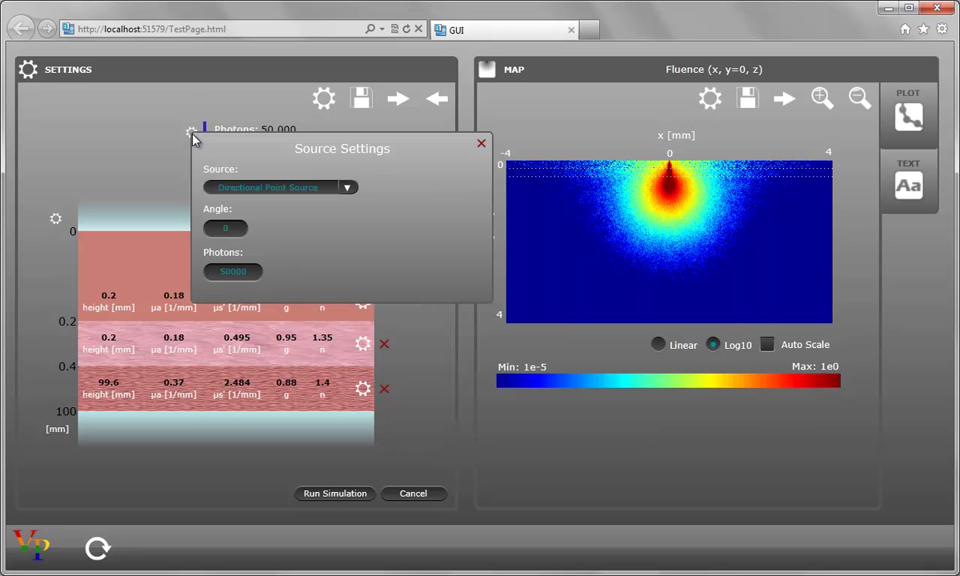
left_click(238, 232)
type("30")
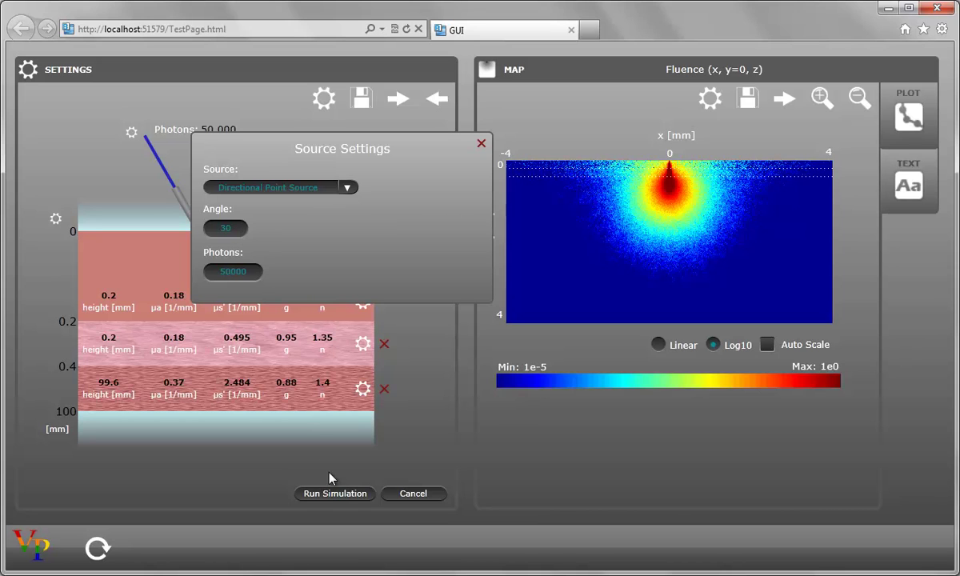
left_click(332, 497)
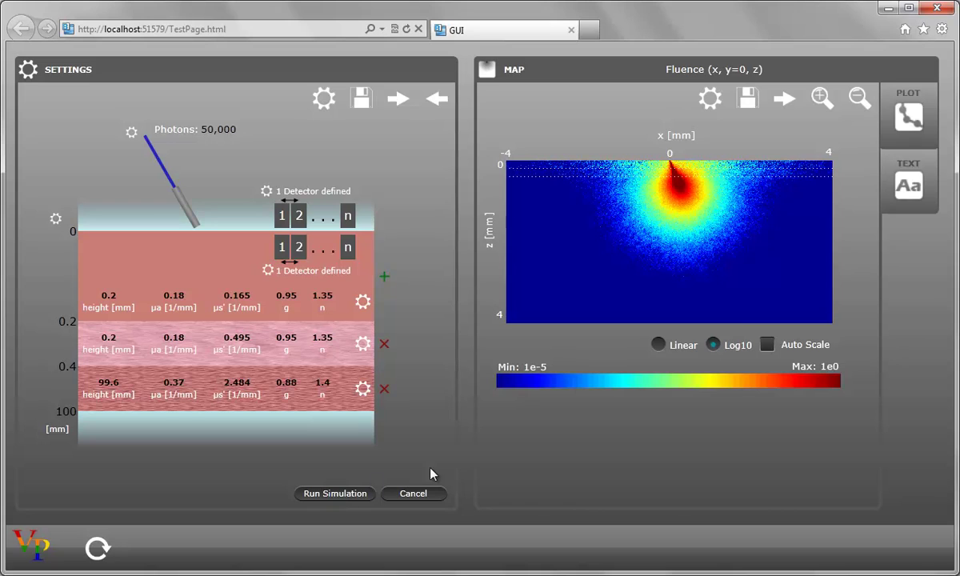
Save the setup as infile_three_layer_angled_source_ROfXAndY_FluenceOfXAndYAndZ.xml in the Infiles folder.
left_click(909, 117)
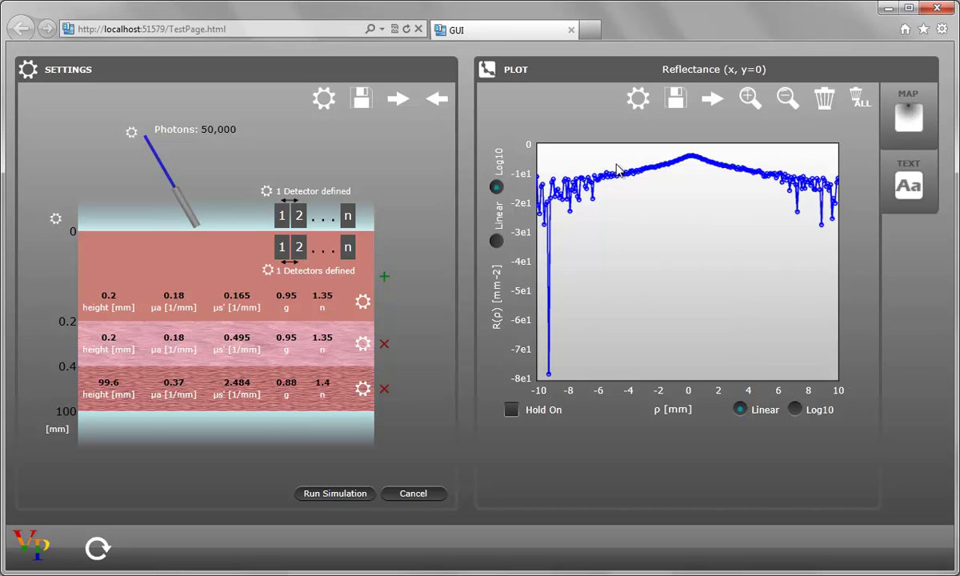
left_click(361, 102)
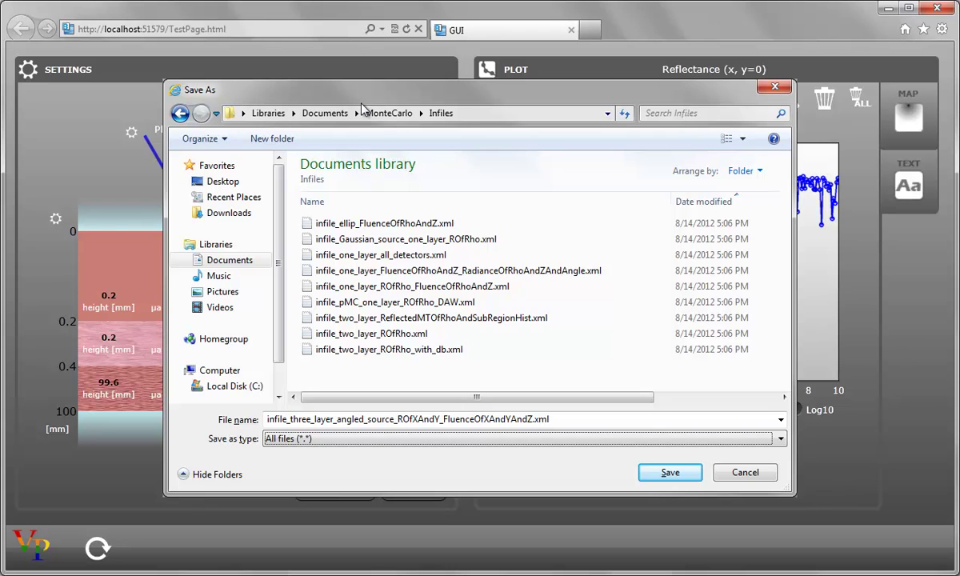
left_click(671, 474)
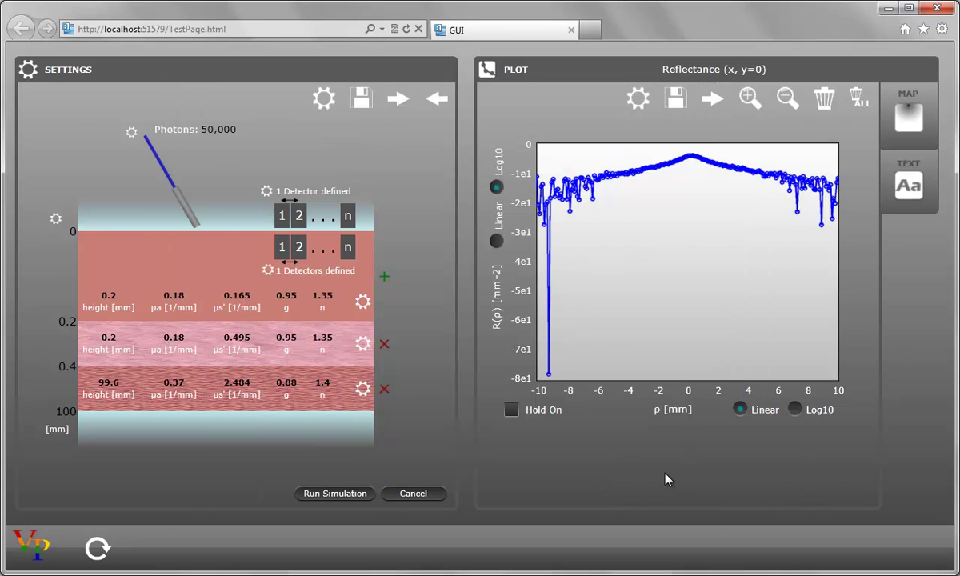
Reset to defaults, delete the second layer, and embed an ellipsoid at z=5 mm with 2.0 mm semi-axes.
left_click(98, 550)
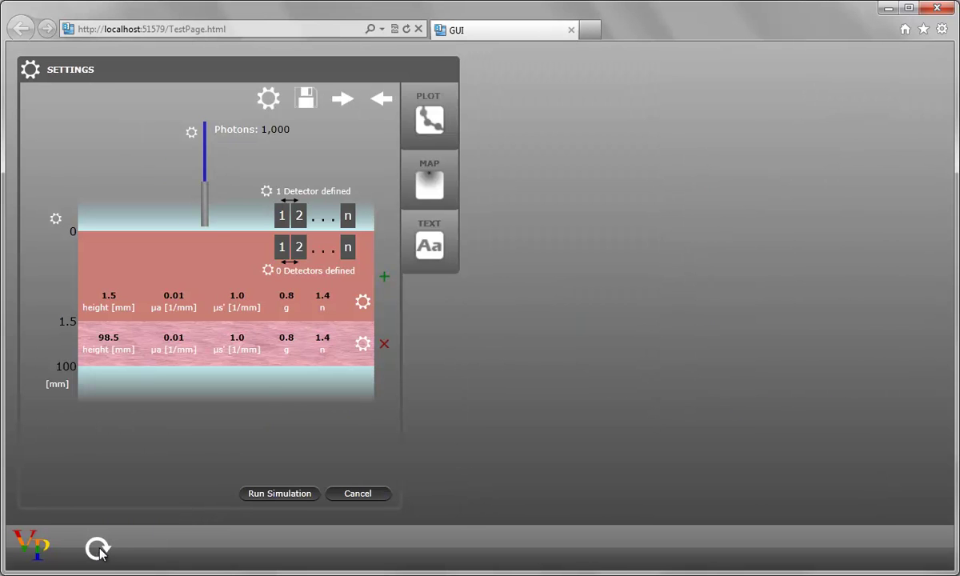
left_click(385, 346)
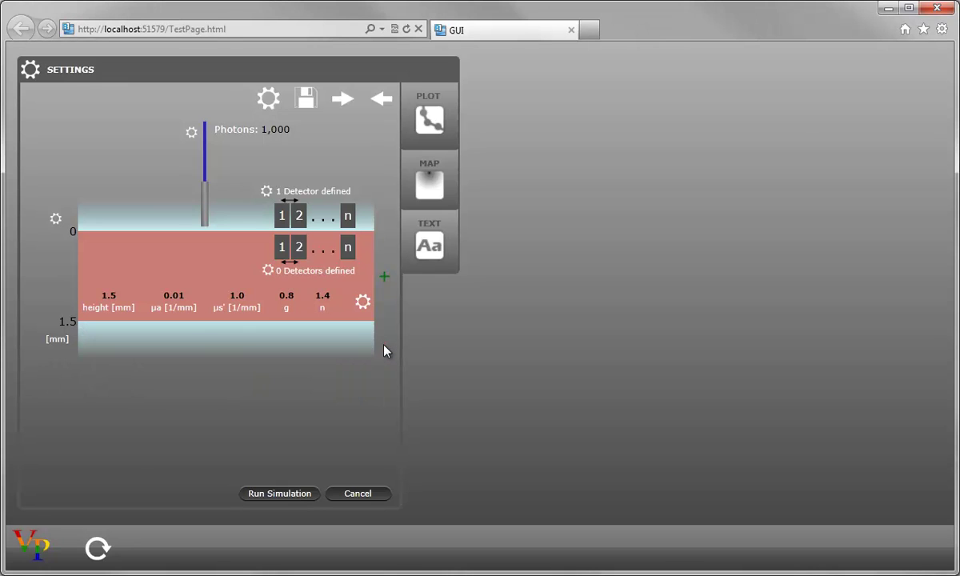
left_click(363, 302)
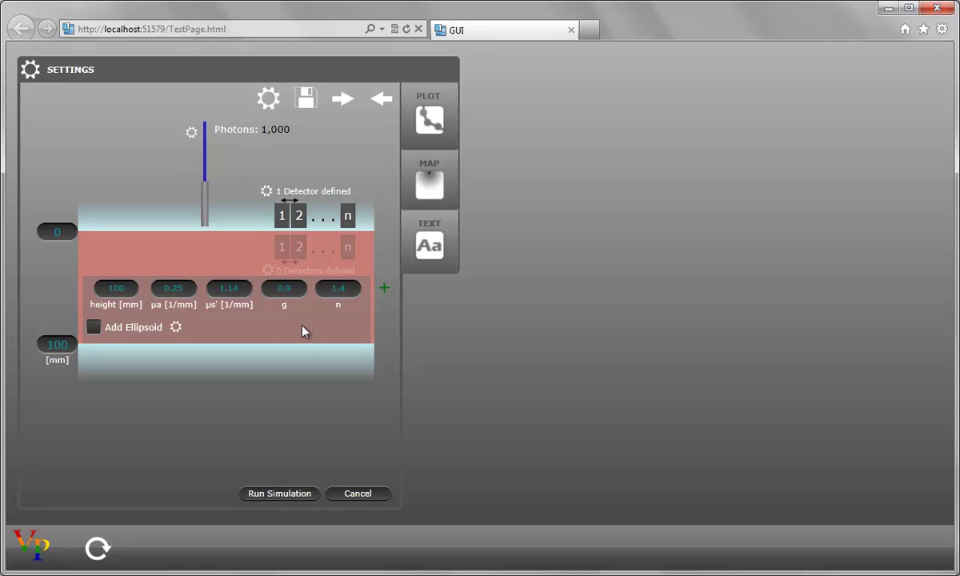
left_click(94, 328)
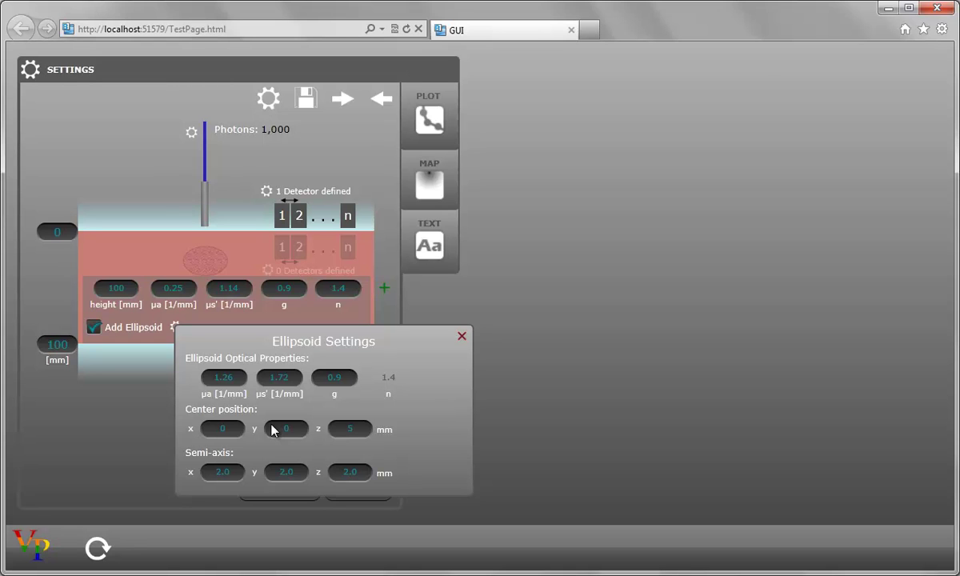
left_click(136, 412)
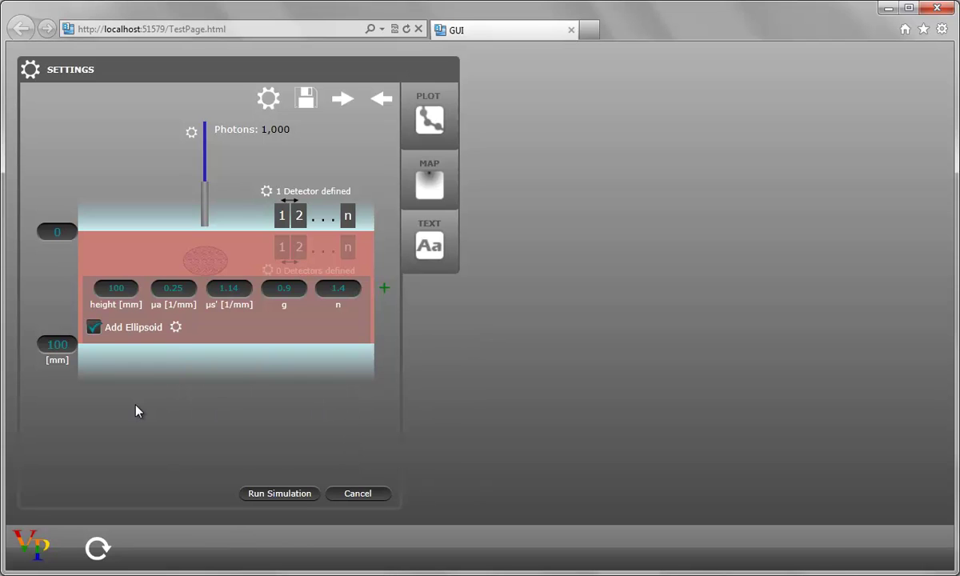
left_click(177, 329)
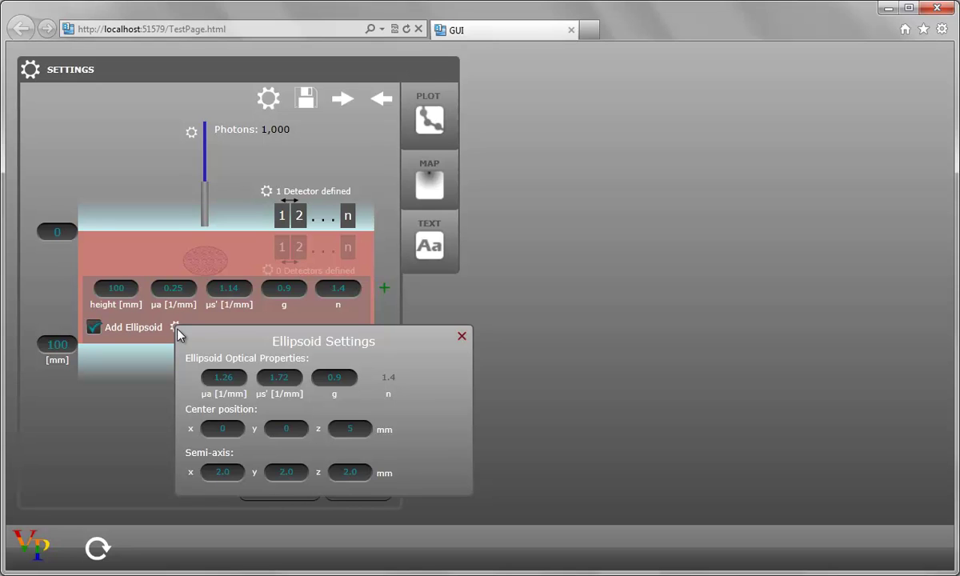
left_click(180, 331)
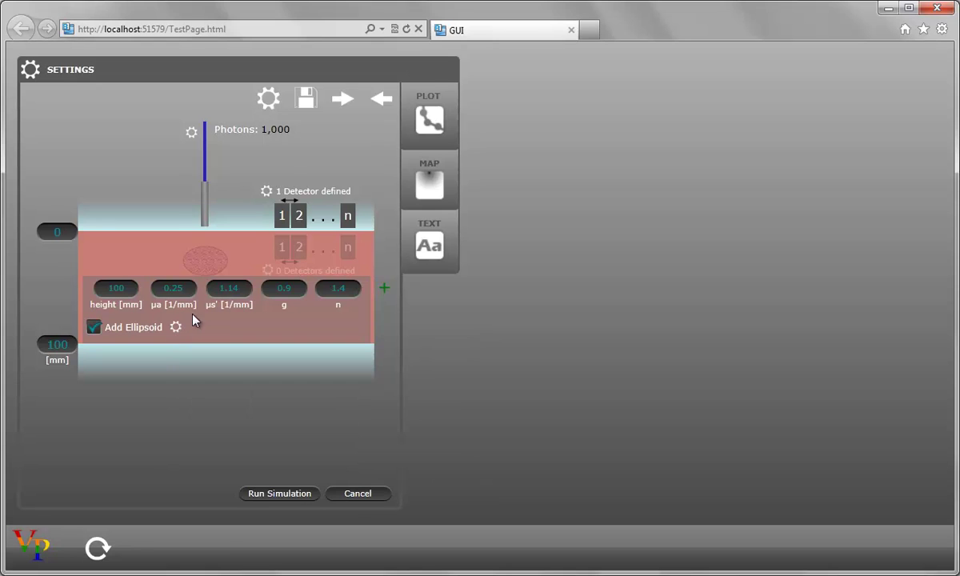
Set 500,000 photons, add an internal Fluence of ρ, z and time detector, and delete R of Rho.
left_click(284, 134)
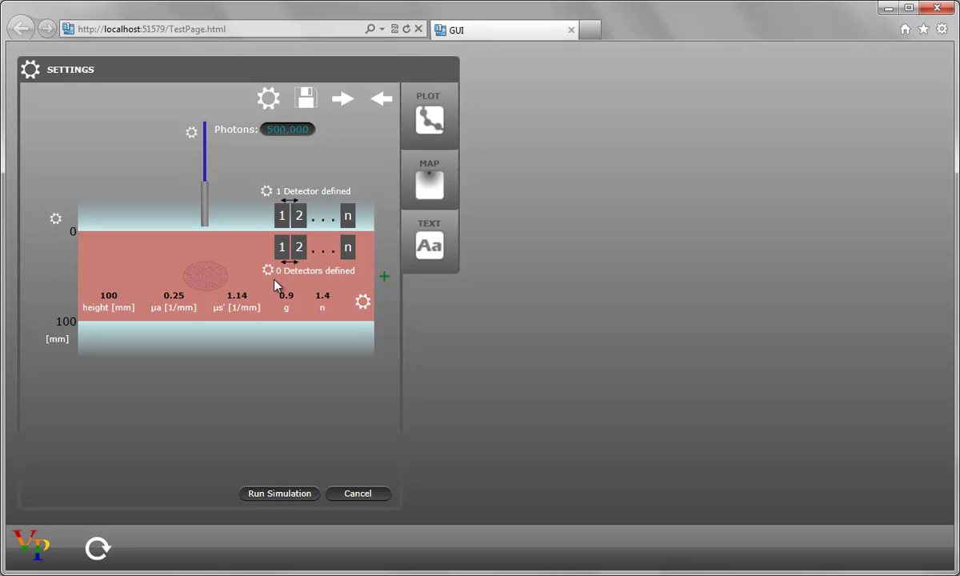
left_click(267, 194)
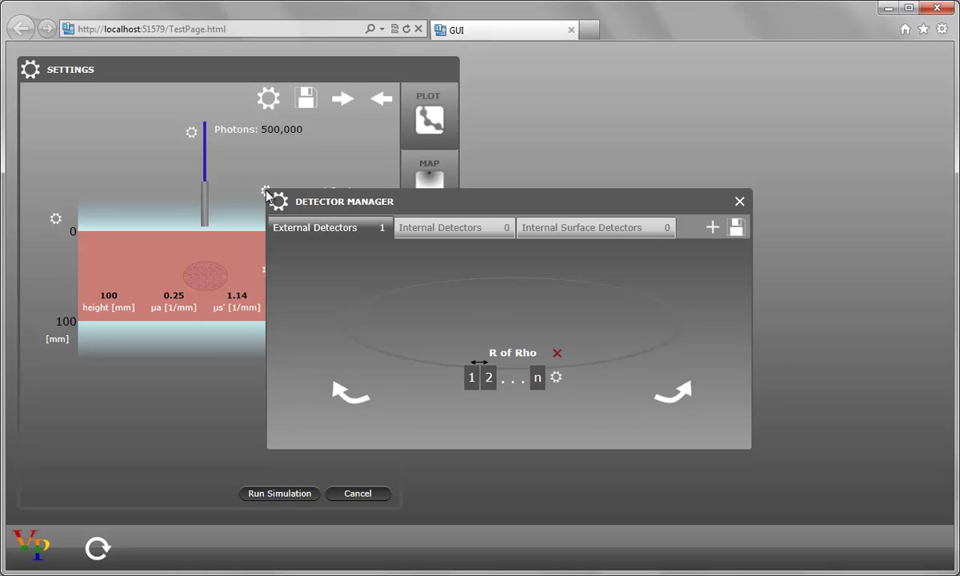
left_click(713, 229)
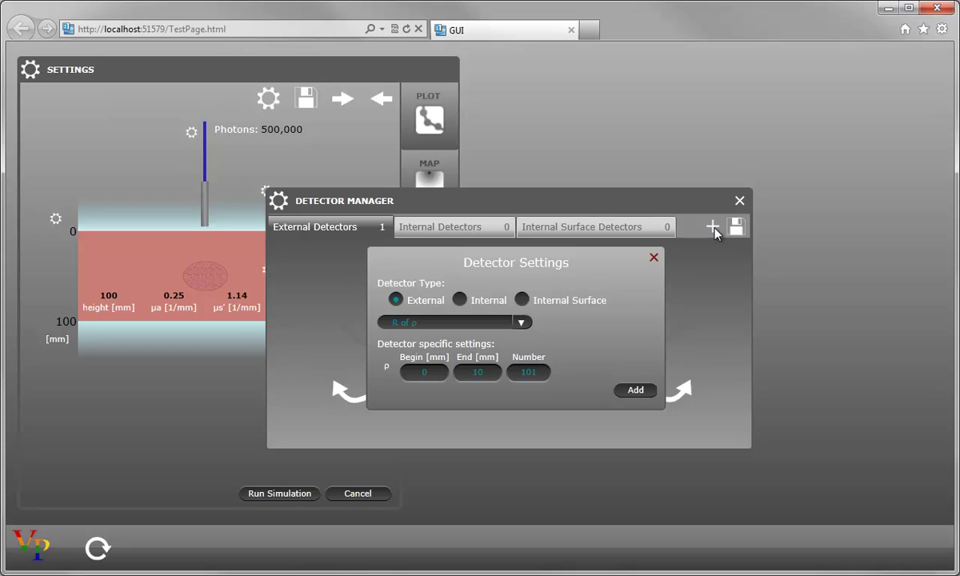
left_click(482, 303)
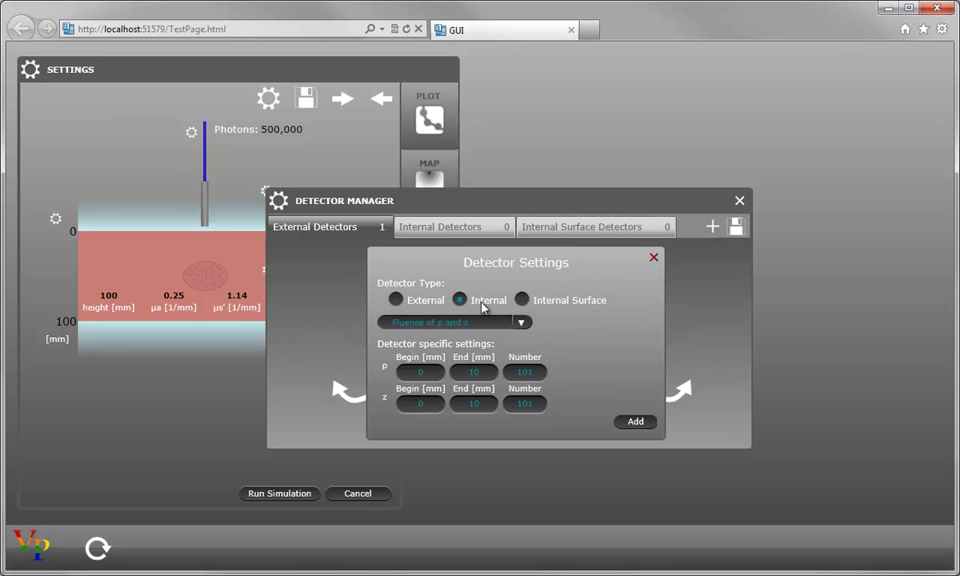
left_click(525, 324)
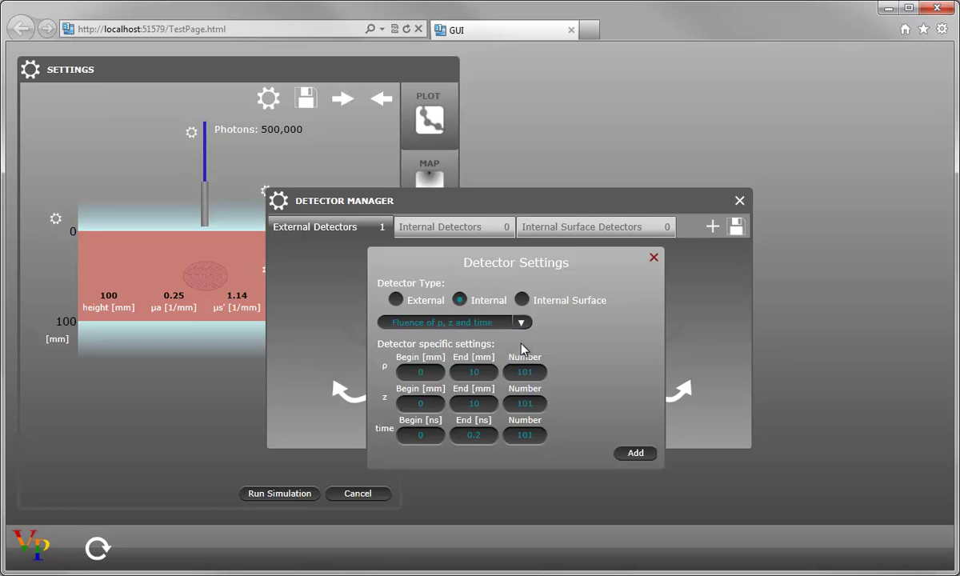
left_click(635, 454)
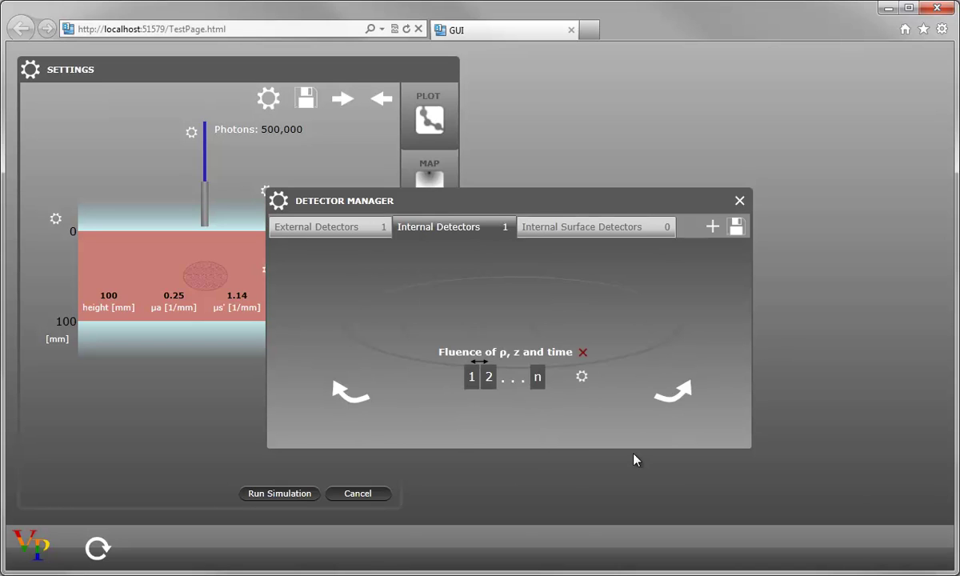
left_click(353, 230)
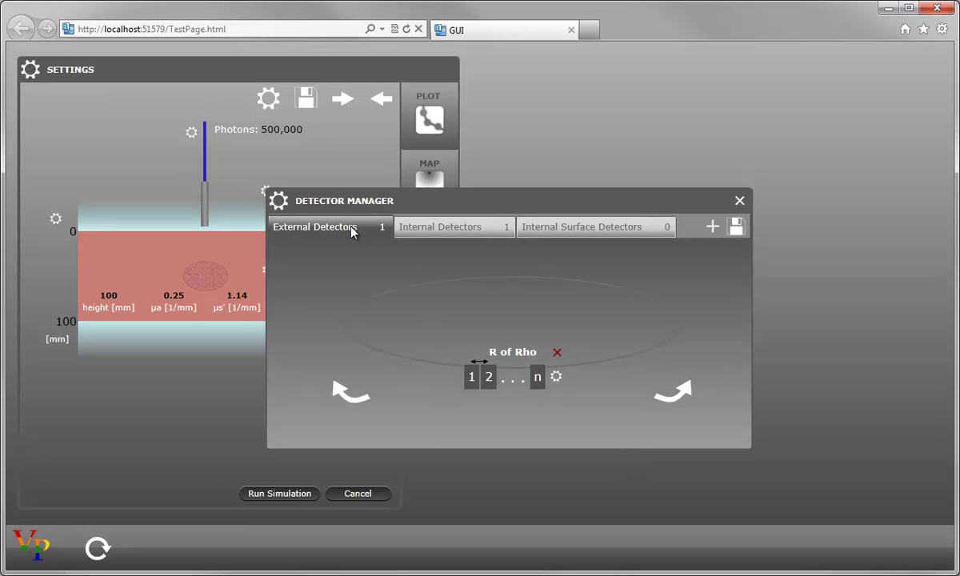
left_click(558, 355)
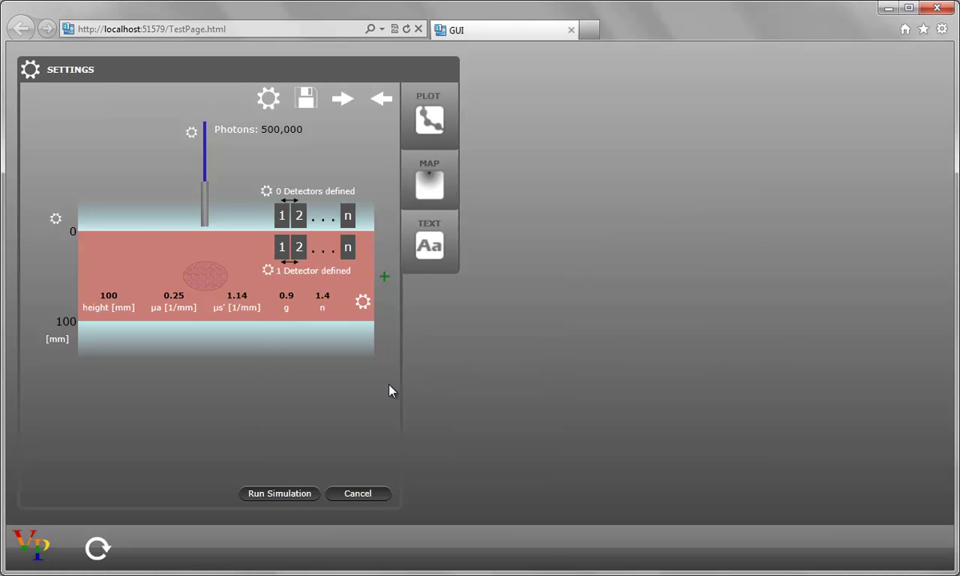
Run the simulation and step the fluence map through times 0.031, 0.061, 0.091 to 0.121.
left_click(282, 493)
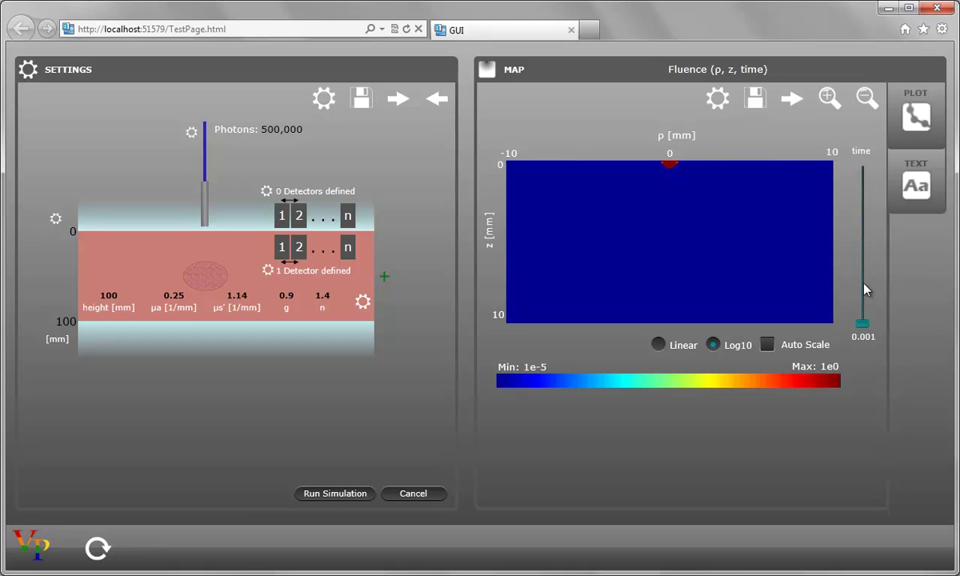
left_click(866, 226)
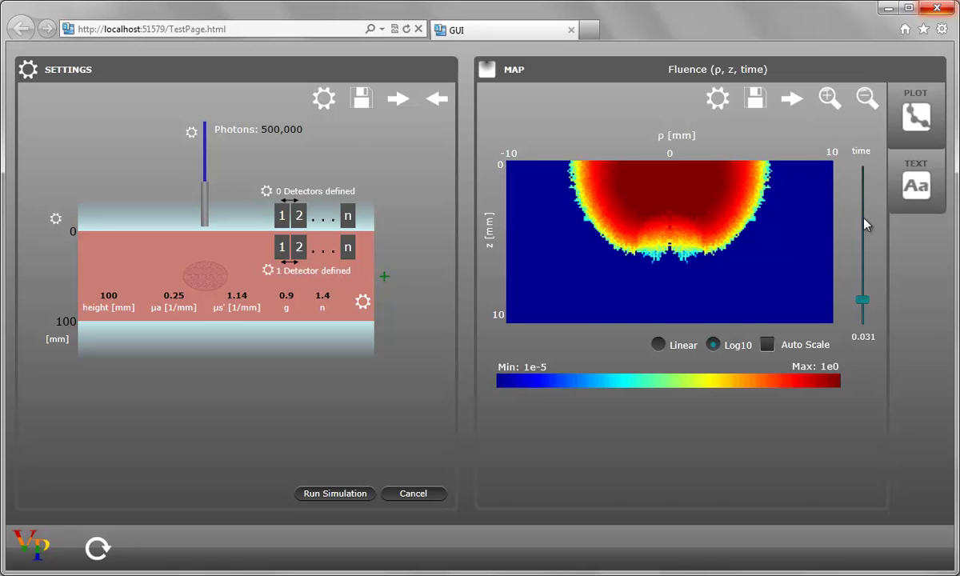
left_click(866, 218)
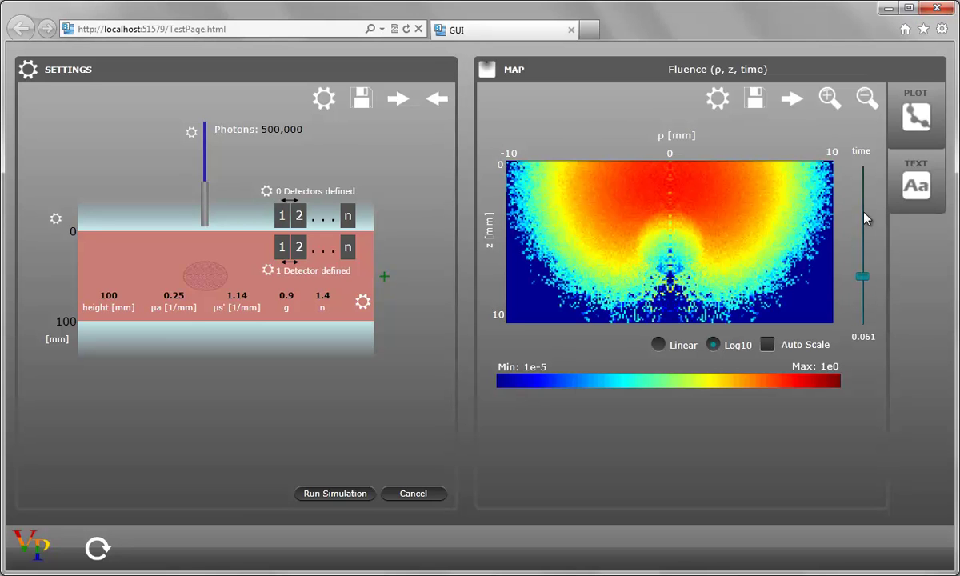
left_click(865, 218)
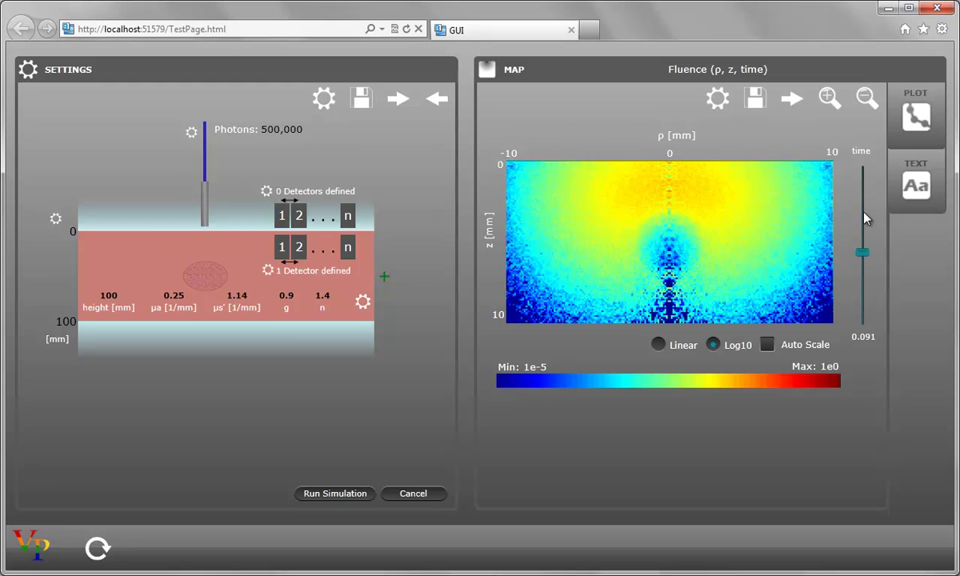
left_click(865, 218)
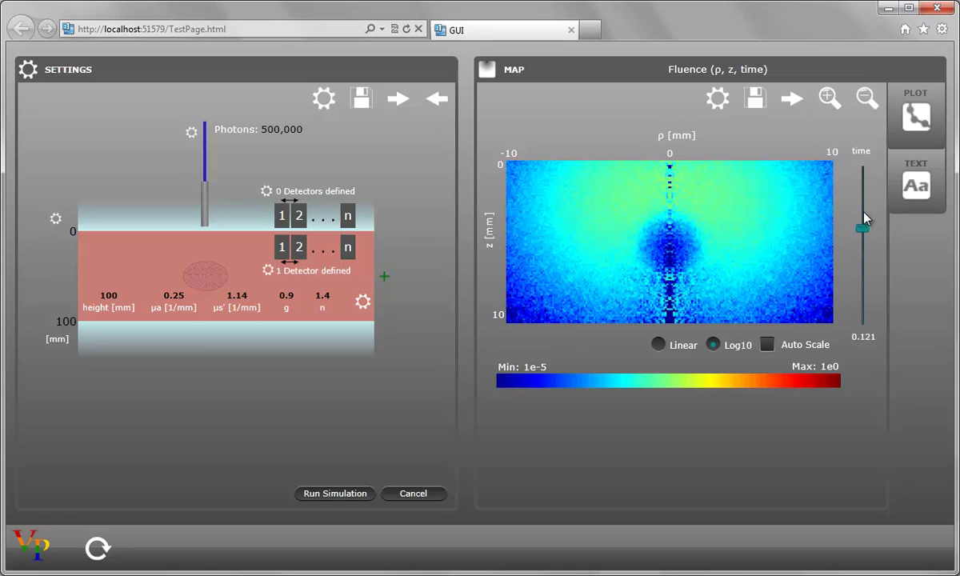